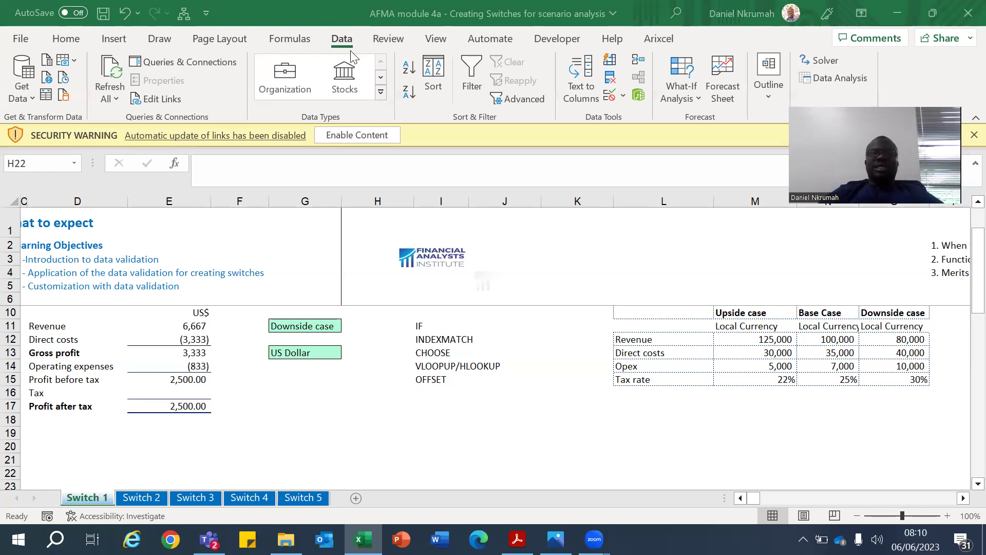
- Set up data validation on cell H22 that allows a list with an in-cell dropdown
{"action": "left_click", "coordinate": [623, 94]}
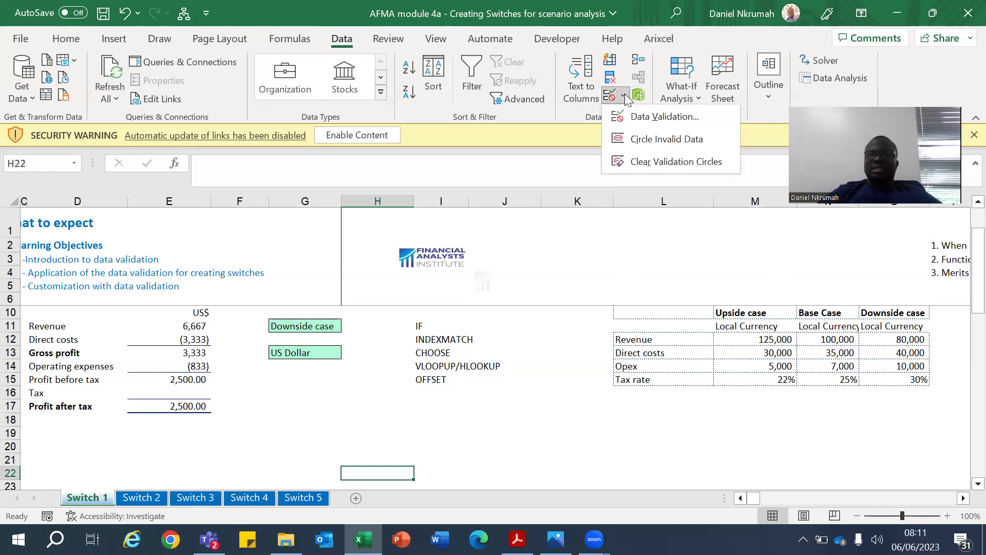
{"action": "left_click", "coordinate": [654, 116]}
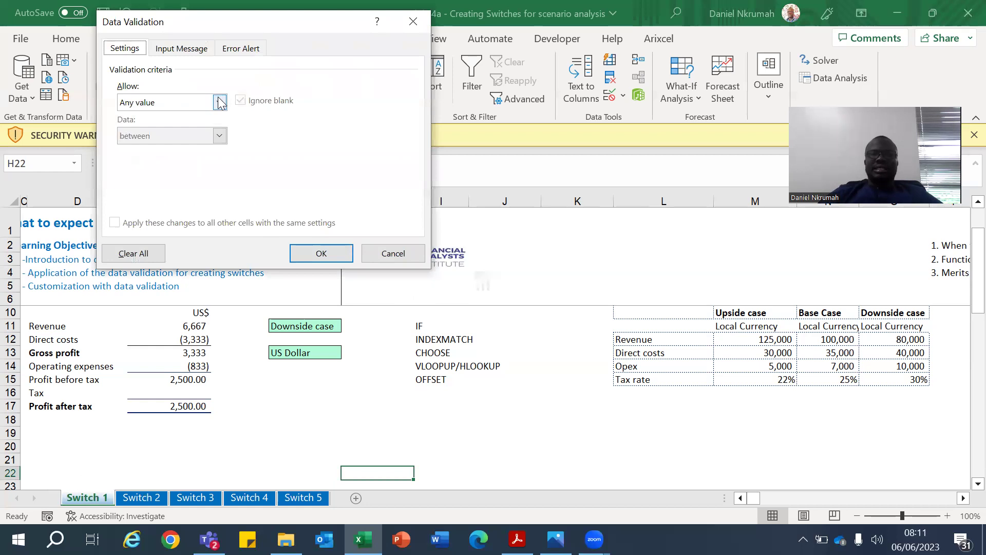
{"action": "left_click", "coordinate": [220, 102]}
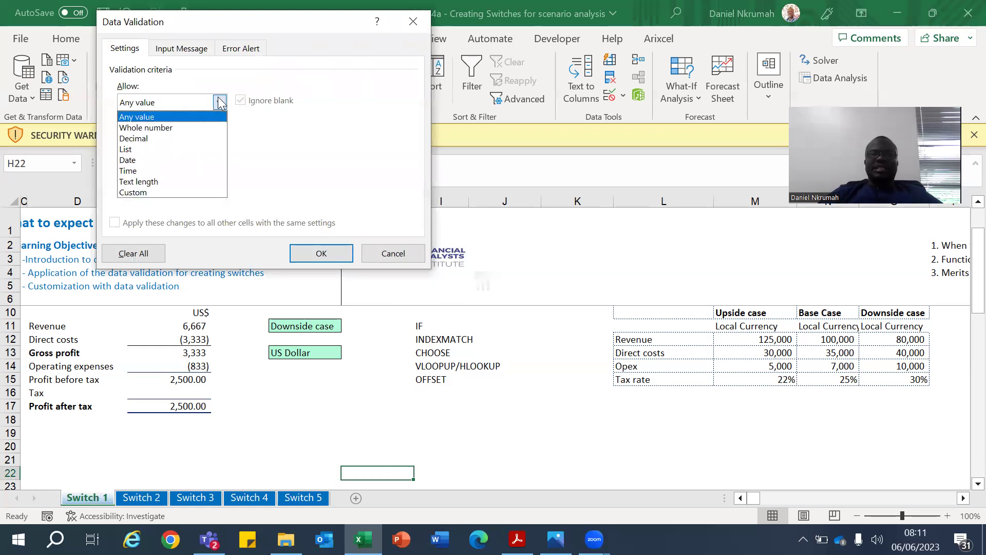
{"action": "left_click", "coordinate": [174, 160]}
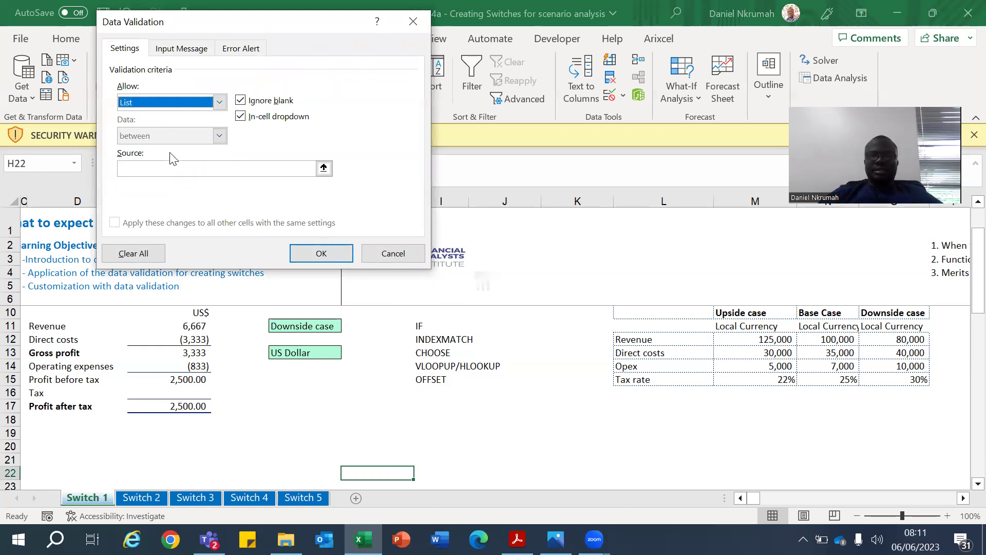
- Enter "Upside Case,Base Case,Downside Case" as the list source for H22 and apply the validation
{"action": "left_click", "coordinate": [191, 170]}
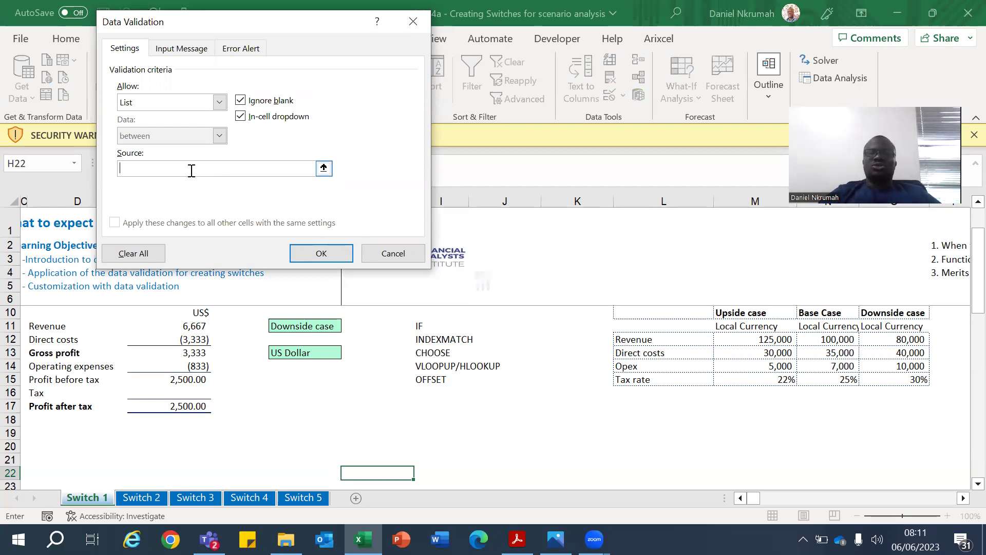
{"action": "type", "text": "US"}
{"action": "key", "text": "BackSpace"}
{"action": "key", "text": "BackSpace"}
{"action": "type", "text": "Upside Case"}
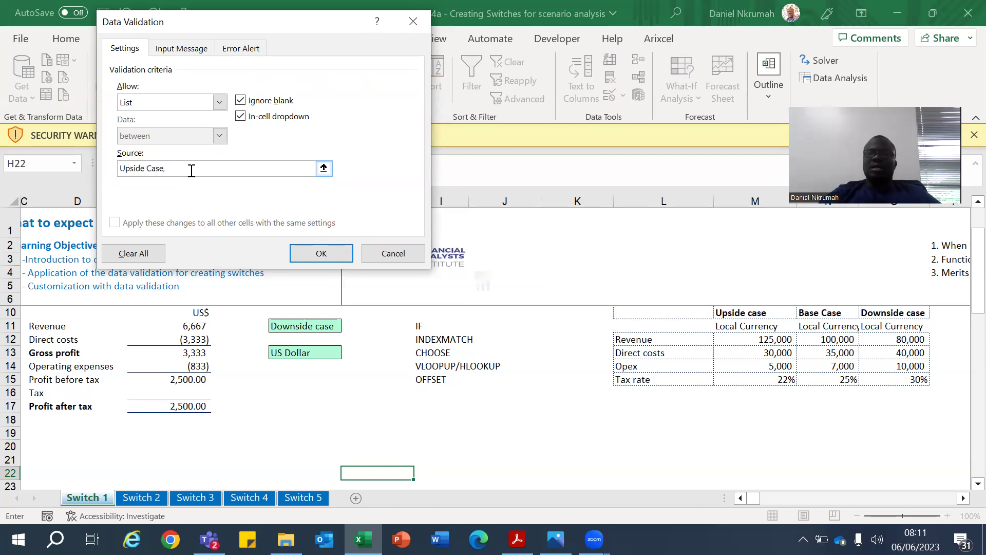
{"action": "type", "text": ",Base Case,"}
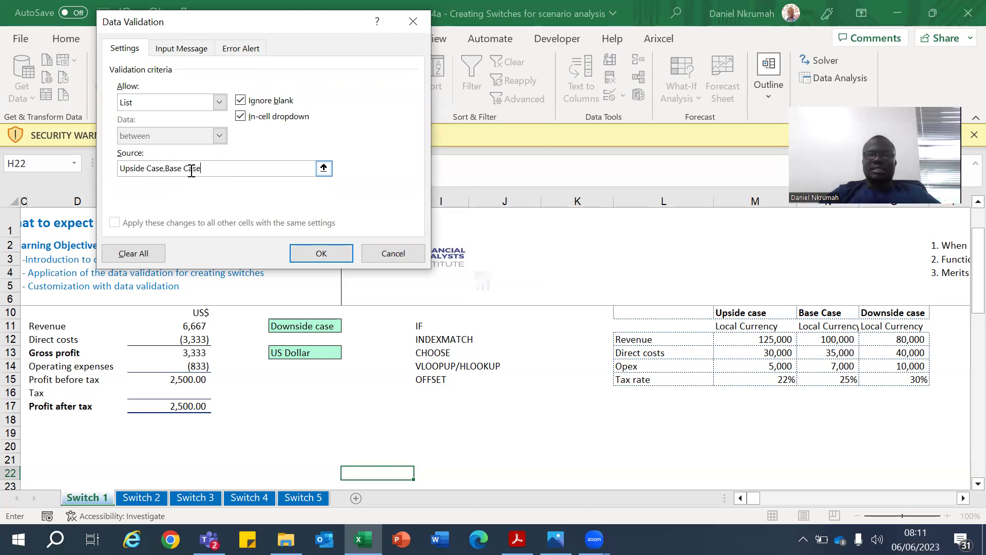
{"action": "type", "text": "Down"}
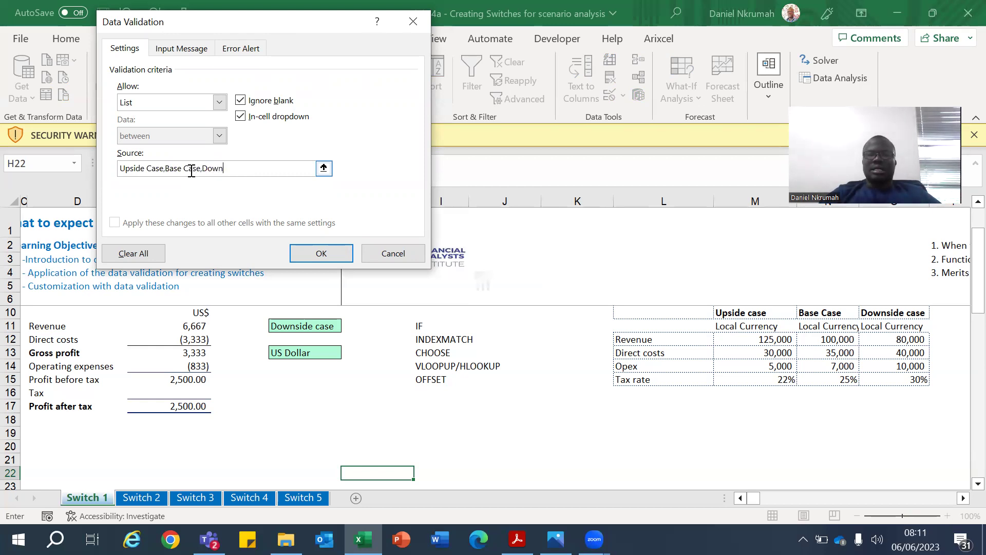
{"action": "type", "text": "side Case"}
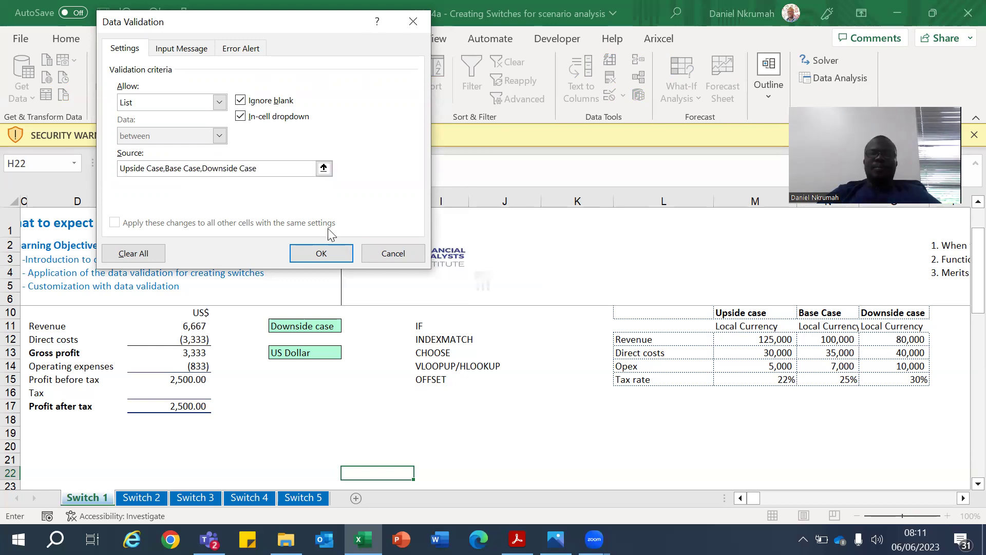
{"action": "left_click", "coordinate": [328, 251]}
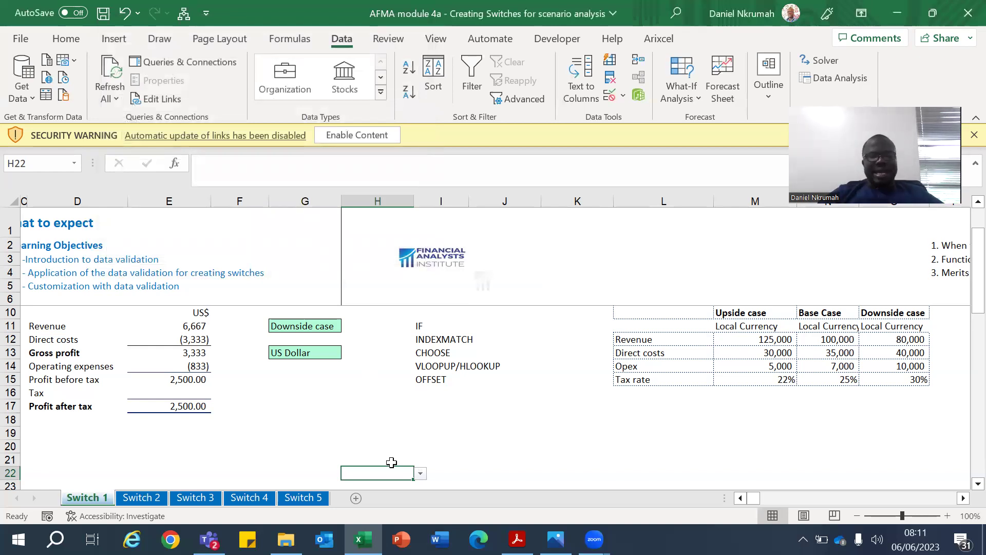
- Copy the dropdown cell H22 into G15 and choose Base Case from its list
{"action": "key", "text": "ctrl+c"}
{"action": "left_click", "coordinate": [284, 384]}
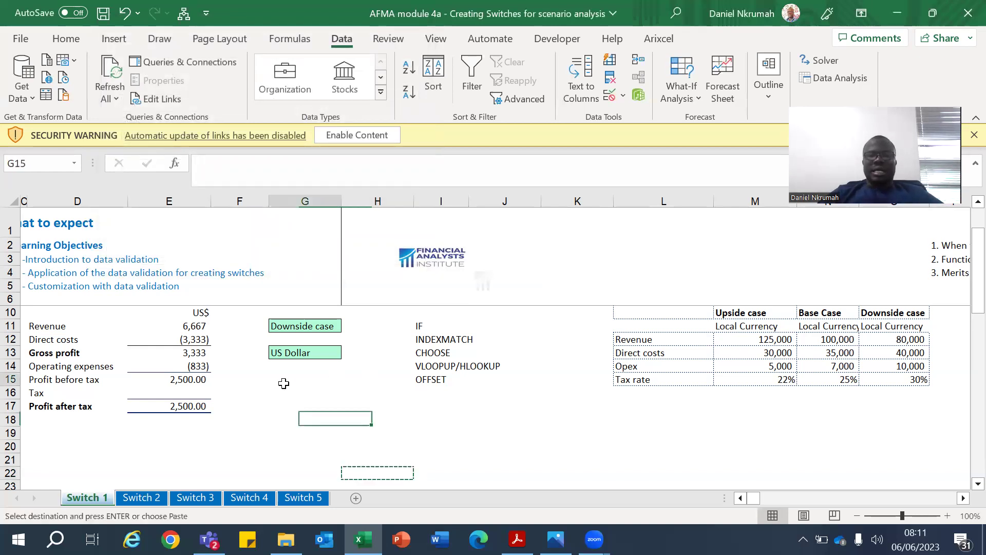
{"action": "key", "text": "Return"}
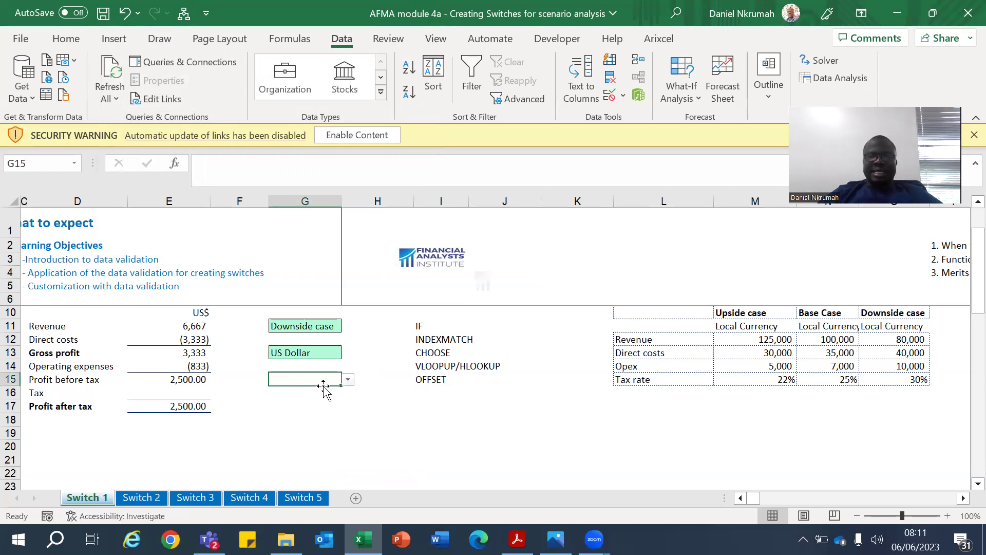
{"action": "left_click", "coordinate": [349, 380]}
{"action": "left_click", "coordinate": [323, 398]}
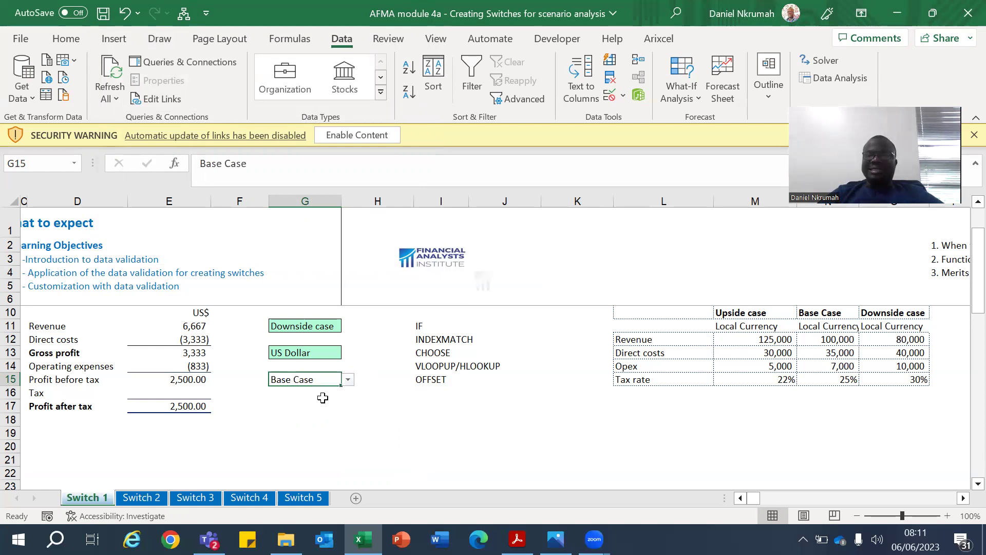
{"action": "left_click", "coordinate": [348, 380]}
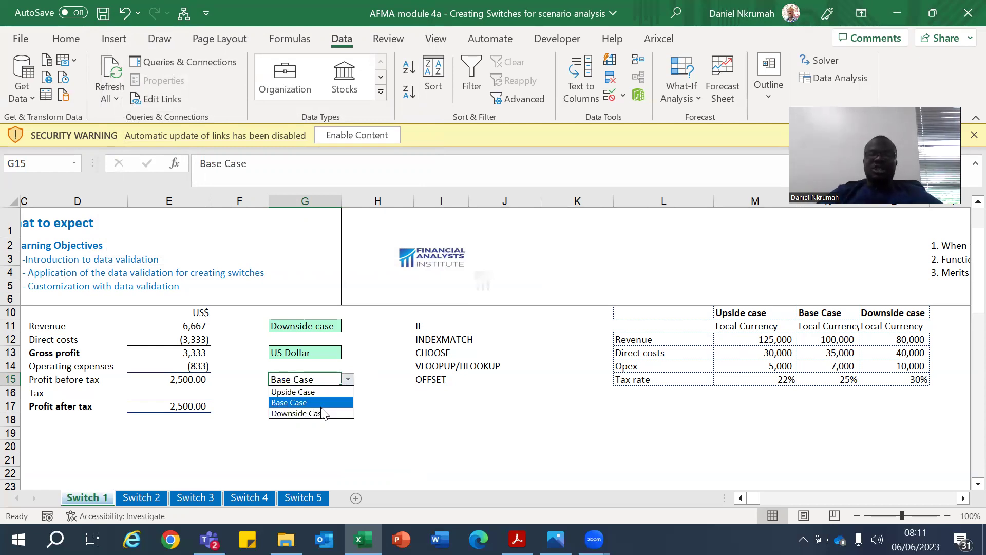
{"action": "left_click", "coordinate": [308, 425]}
- Format cell G17 with a border and the light green fill used for the other switch cells
{"action": "left_click", "coordinate": [308, 411]}
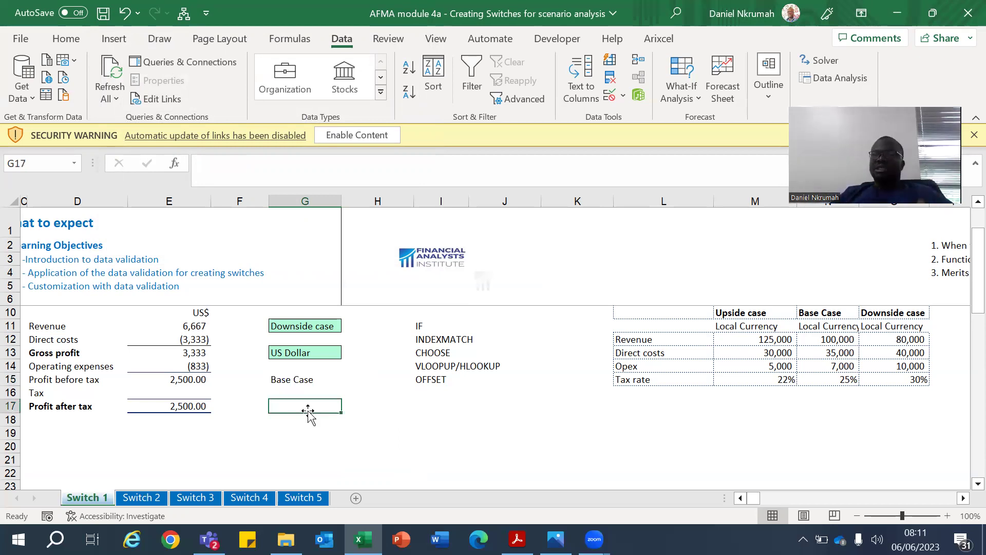
{"action": "left_click", "coordinate": [68, 41]}
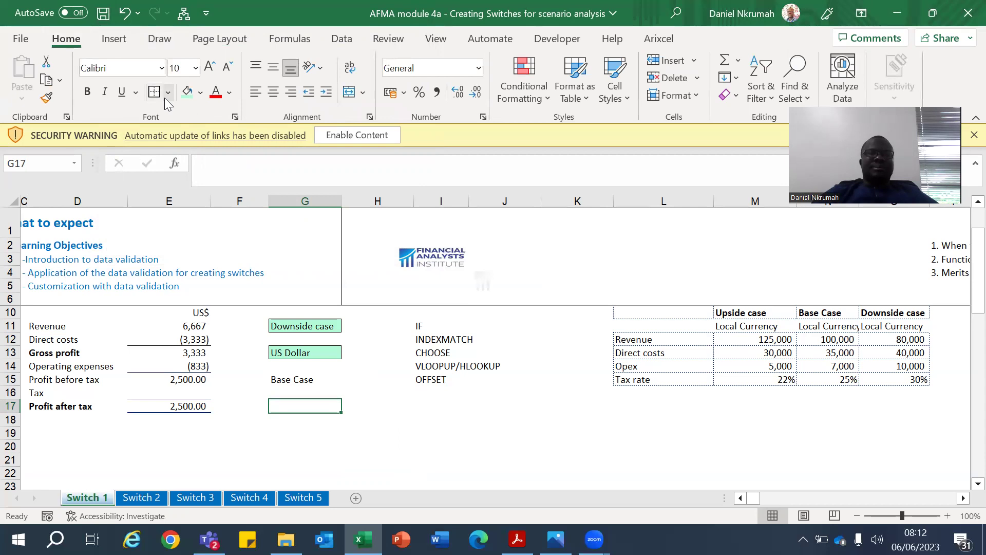
{"action": "key", "text": "Down"}
{"action": "key", "text": "Up"}
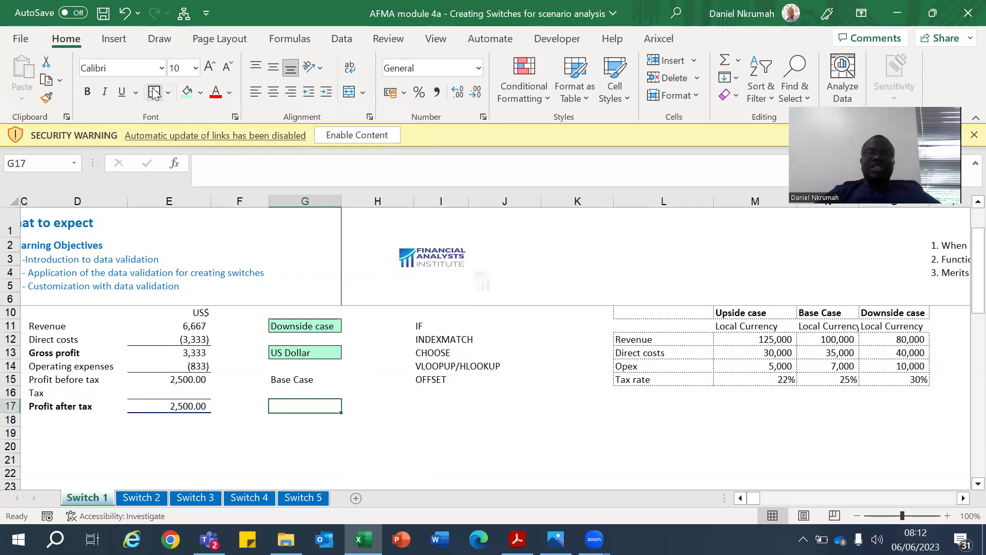
{"action": "left_click", "coordinate": [187, 95]}
{"action": "key", "text": "Down"}
{"action": "key", "text": "Down"}
{"action": "key", "text": "Down"}
{"action": "key", "text": "Down"}
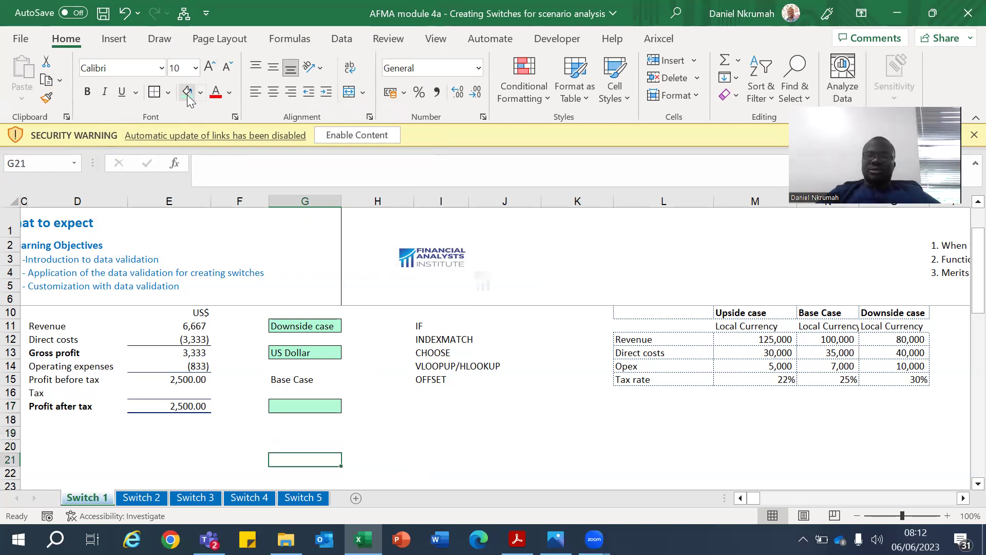
{"action": "key", "text": "Up"}
{"action": "key", "text": "Up"}
{"action": "key", "text": "Up"}
{"action": "key", "text": "Up"}
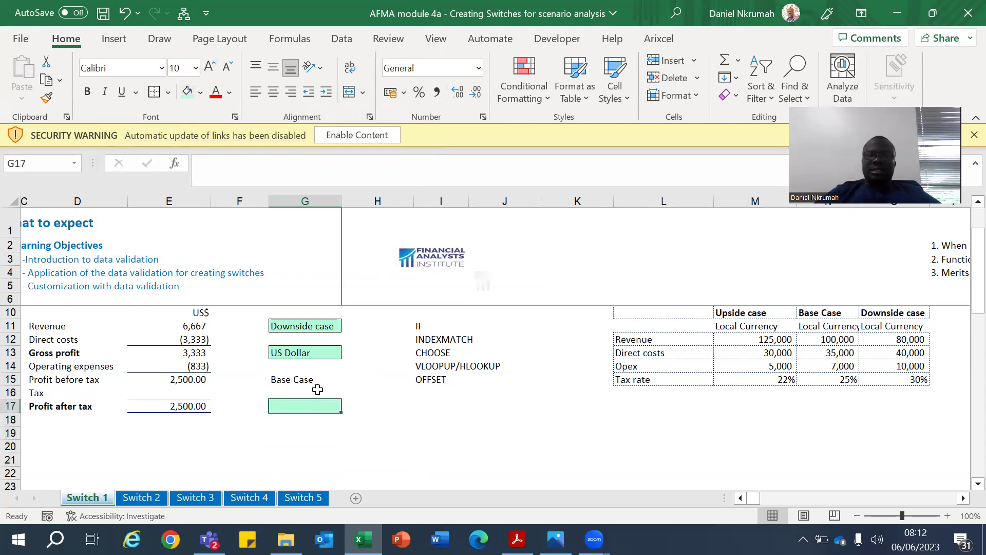
- Add list data validation to cell G17 with the scenario headings =$M$10:$O$10 as its source
{"action": "left_click", "coordinate": [342, 37]}
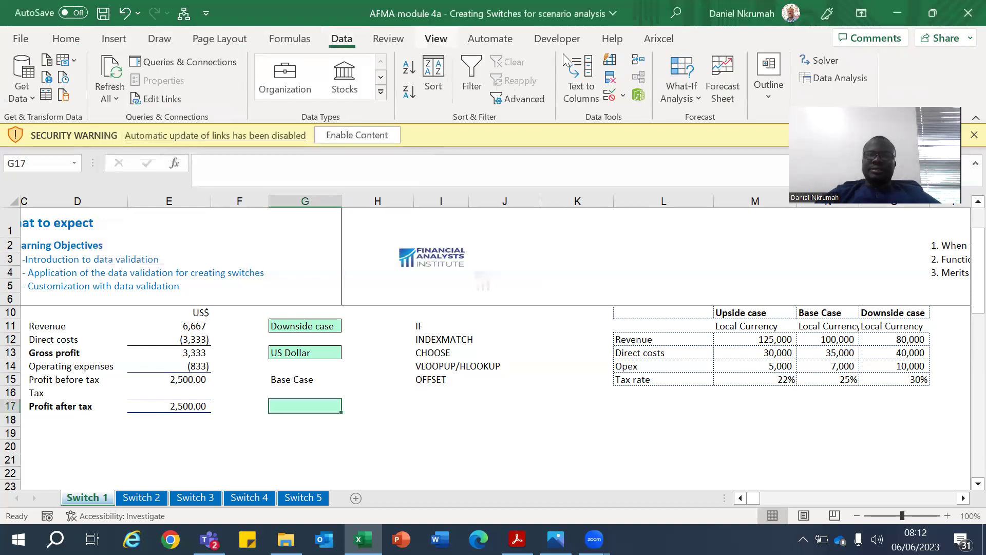
{"action": "left_click", "coordinate": [625, 93]}
{"action": "left_click", "coordinate": [641, 116]}
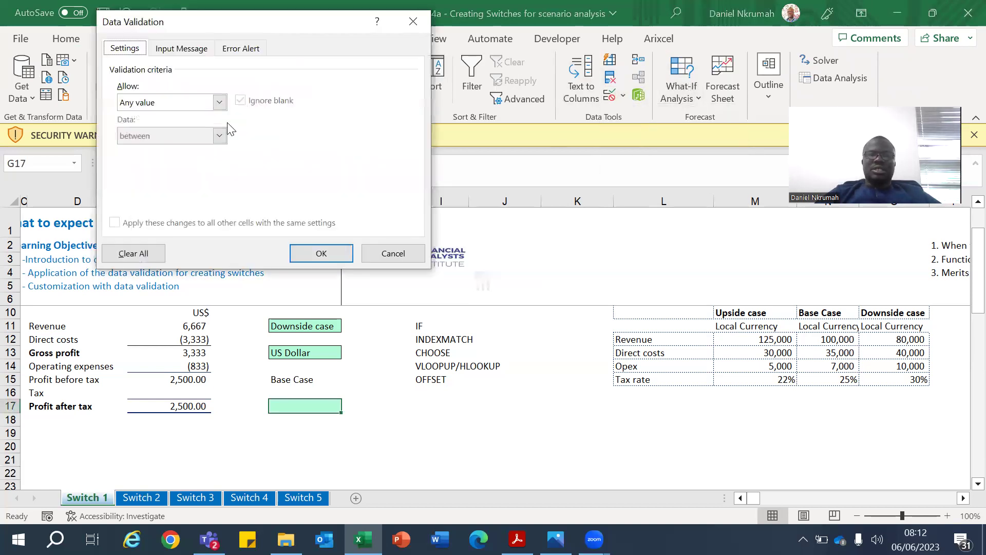
{"action": "left_click", "coordinate": [220, 102]}
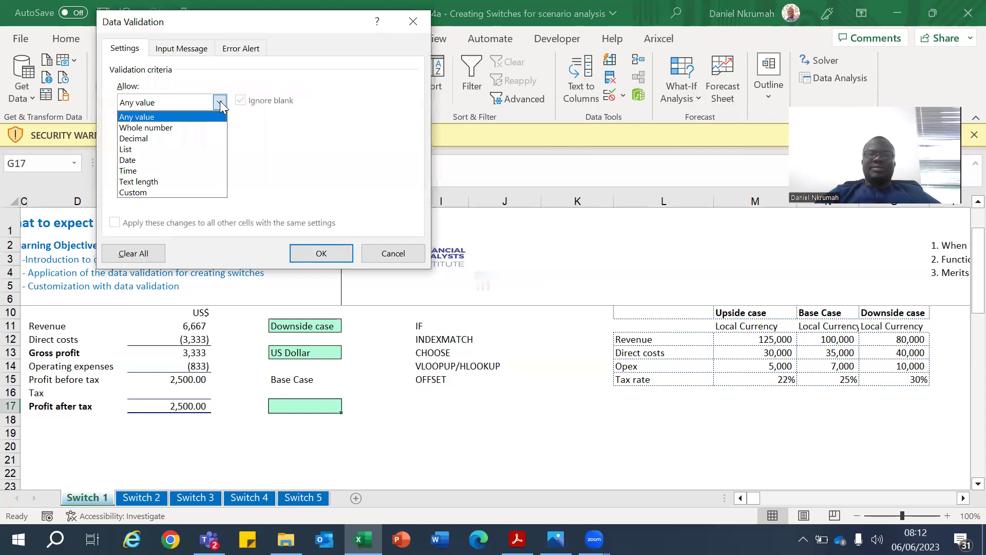
{"action": "left_click", "coordinate": [185, 149]}
{"action": "left_click", "coordinate": [196, 168]}
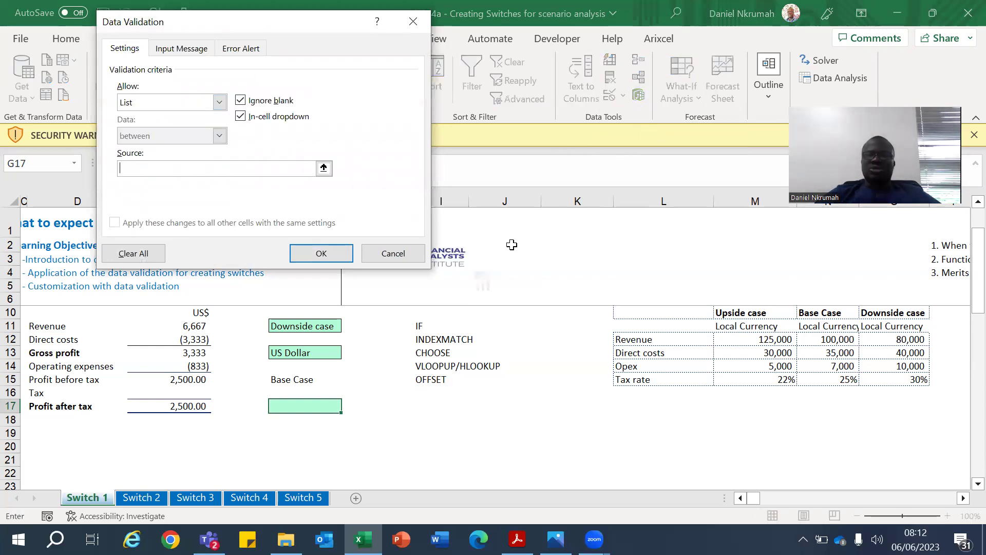
{"action": "left_click_drag", "start_coordinate": [726, 311], "coordinate": [863, 311]}
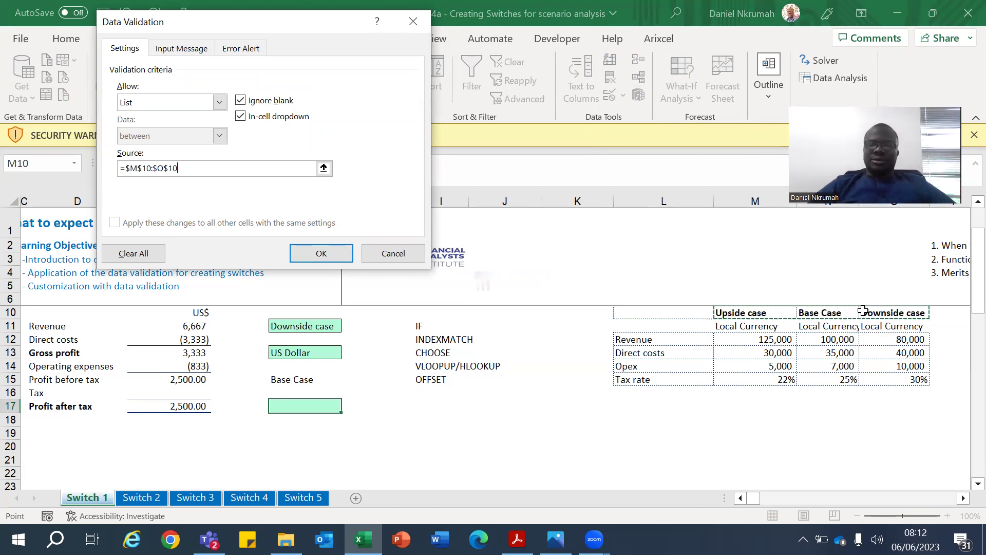
{"action": "key", "text": "Return"}
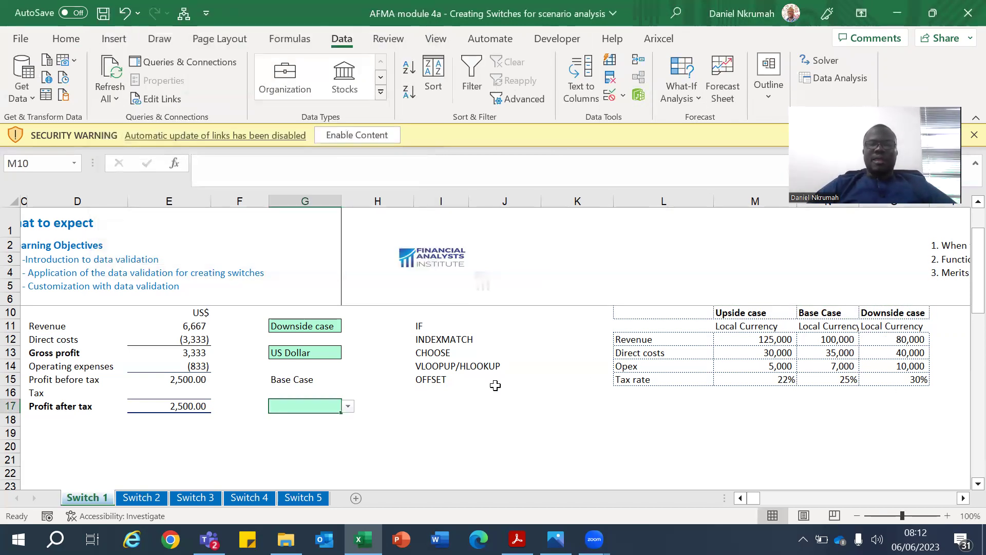
- Test the G17 dropdown by switching between Base Case and Upside case, leaving Base Case selected
{"action": "left_click", "coordinate": [348, 406]}
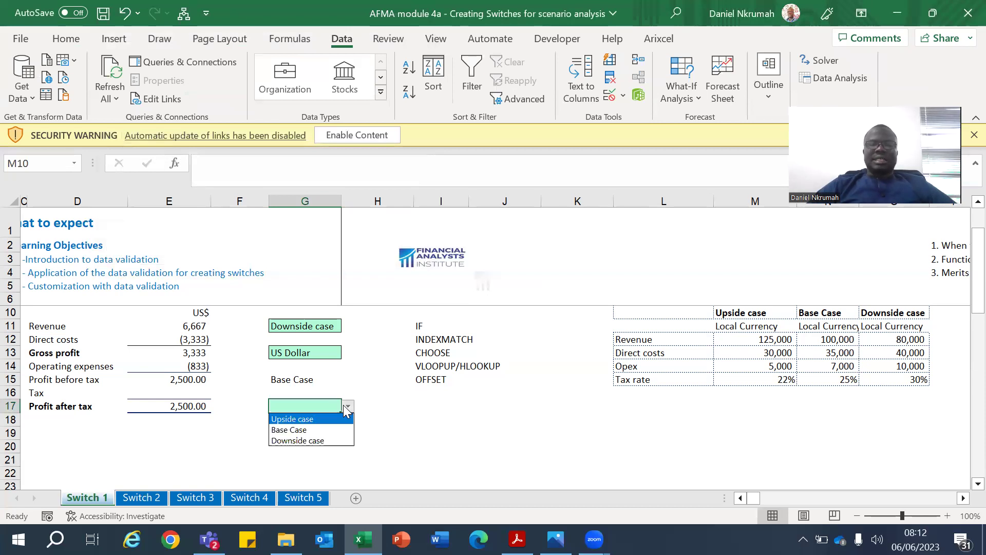
{"action": "left_click", "coordinate": [306, 432]}
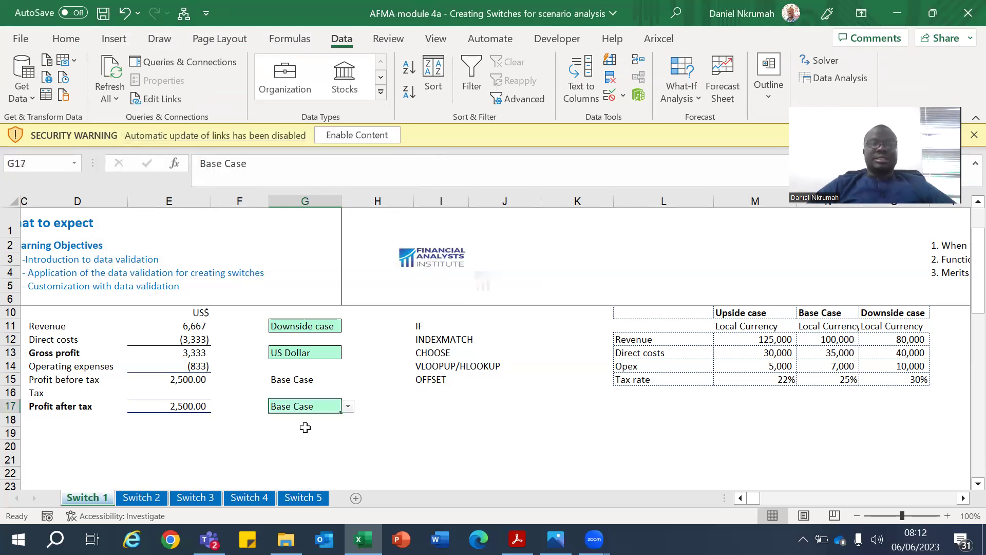
{"action": "left_click", "coordinate": [347, 407]}
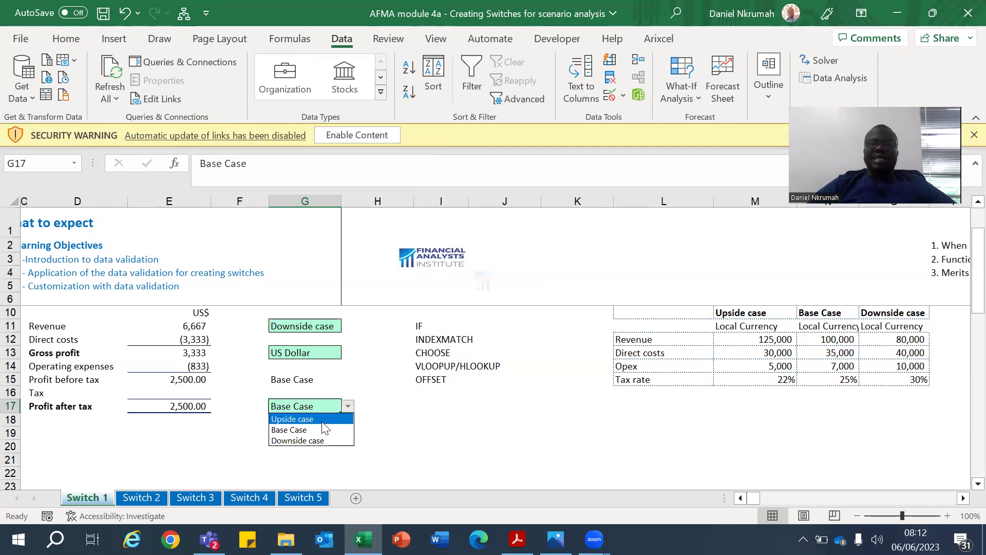
{"action": "left_click", "coordinate": [322, 419]}
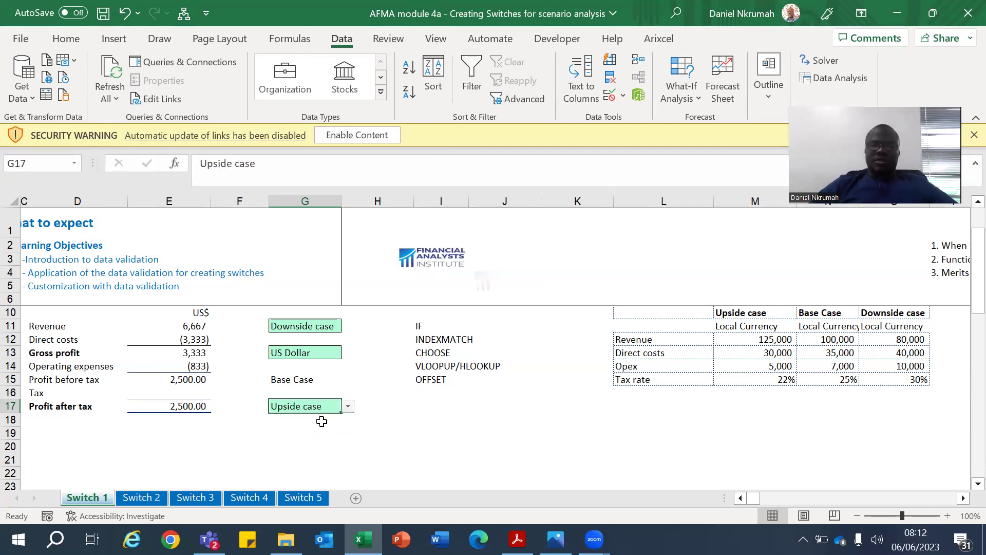
{"action": "left_click", "coordinate": [348, 407]}
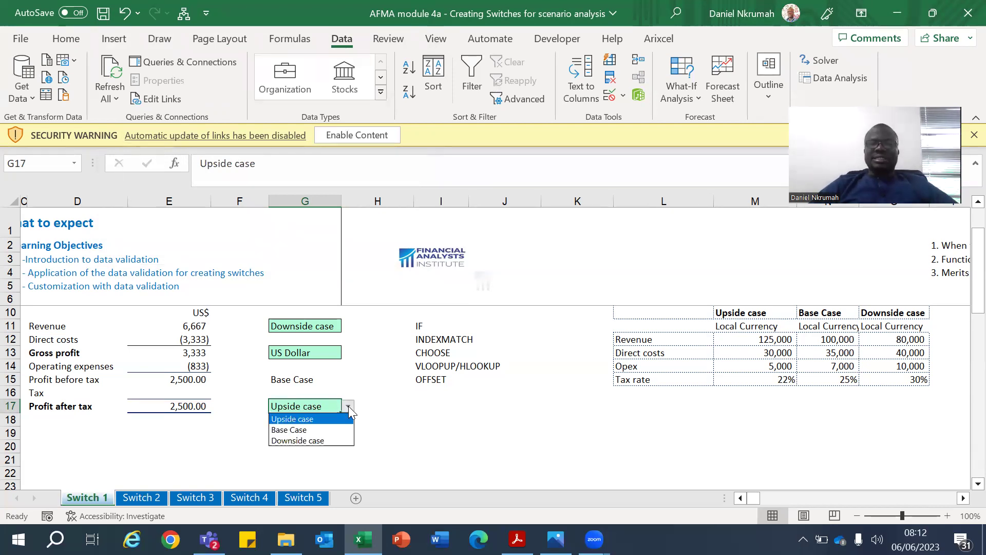
{"action": "left_click", "coordinate": [319, 431]}
{"action": "left_click", "coordinate": [281, 444]}
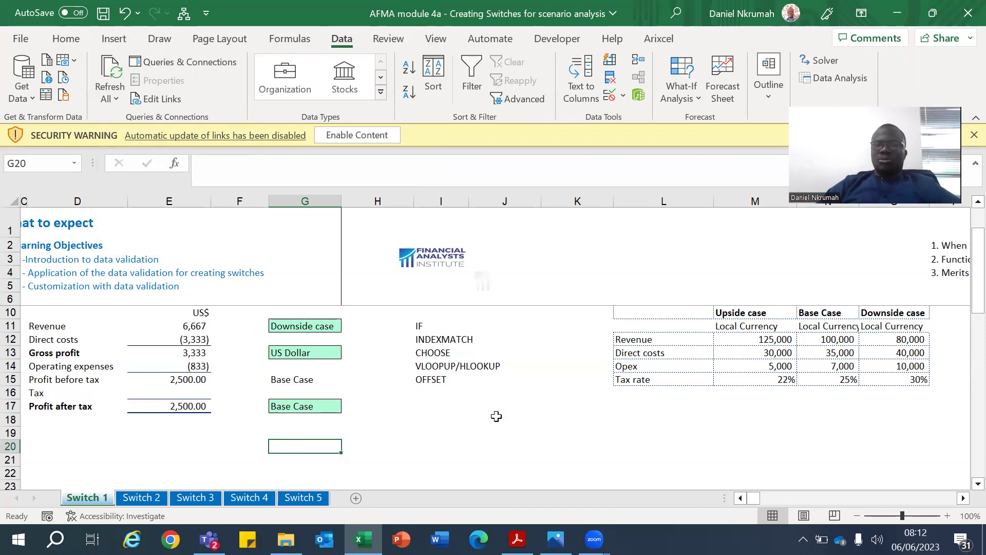
- Examine the local currency scenario table, comparing the Upside case and Base Case columns
{"action": "left_click", "coordinate": [359, 351]}
{"action": "key", "text": "Up"}
{"action": "key", "text": "Up"}
{"action": "key", "text": "Up"}
{"action": "key", "text": "Up"}
{"action": "key", "text": "Up"}
{"action": "key", "text": "Up"}
{"action": "key", "text": "Right"}
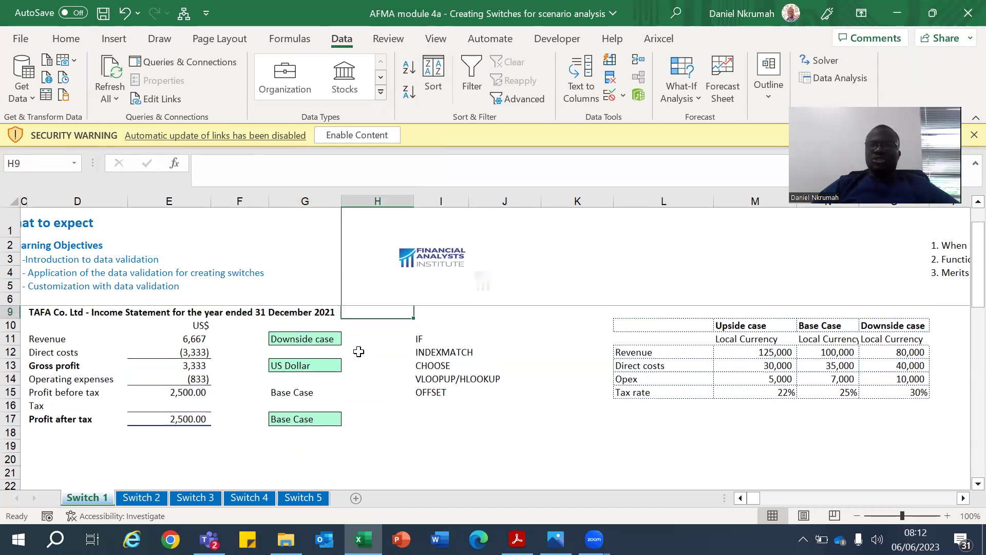
{"action": "key", "text": "Right"}
{"action": "key", "text": "Right"}
{"action": "key", "text": "Right"}
{"action": "key", "text": "Down"}
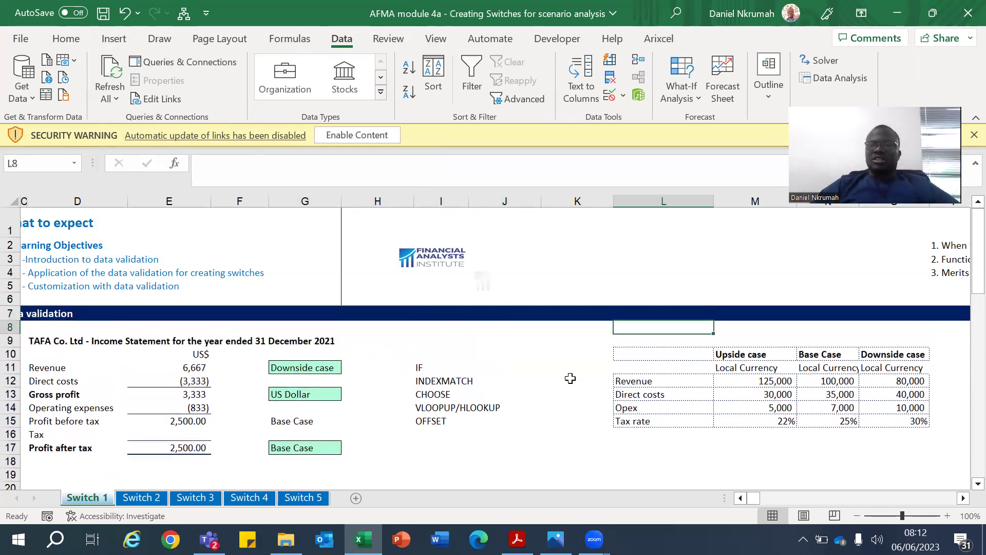
{"action": "left_click_drag", "start_coordinate": [709, 343], "coordinate": [867, 435]}
{"action": "left_click_drag", "start_coordinate": [754, 363], "coordinate": [767, 431]}
{"action": "left_click_drag", "start_coordinate": [828, 355], "coordinate": [840, 434]}
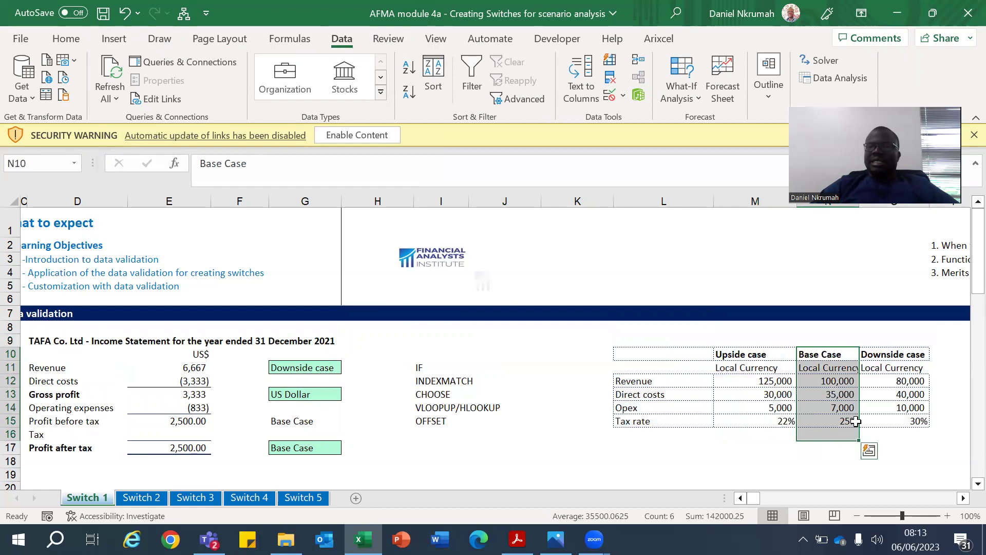
- Examine the Downside case figures in local currency and the headings of the USD scenario table
{"action": "left_click", "coordinate": [890, 384]}
{"action": "key", "text": "Up"}
{"action": "key", "text": "Right"}
{"action": "key", "text": "Right"}
{"action": "key", "text": "Right"}
{"action": "key", "text": "Right"}
{"action": "key", "text": "Right"}
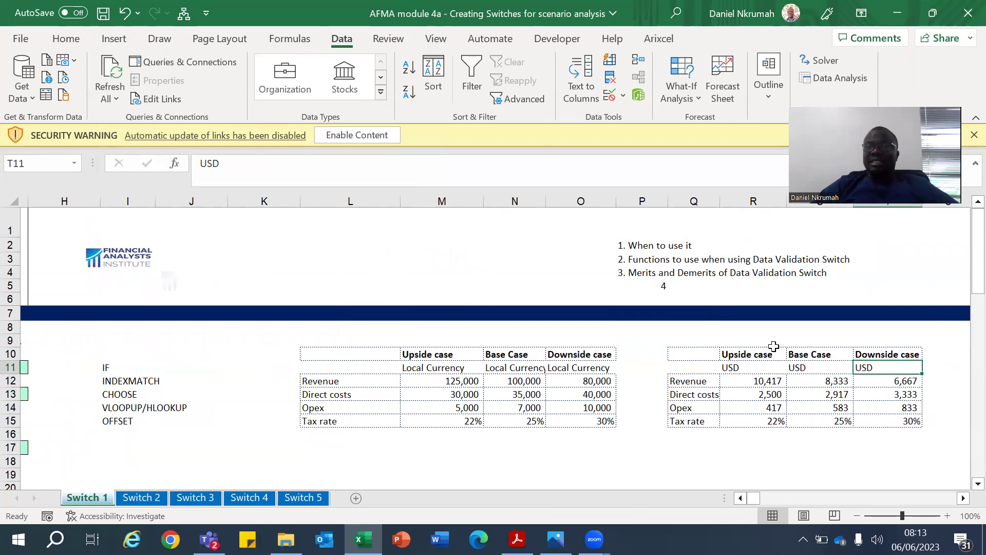
- Return to the income statement and clear the practice dropdown values in range G15:H18
{"action": "left_click", "coordinate": [754, 372]}
{"action": "key", "text": "Left"}
{"action": "key", "text": "Left"}
{"action": "key", "text": "Left"}
{"action": "key", "text": "Left"}
{"action": "key", "text": "Left"}
{"action": "key", "text": "Left"}
{"action": "key", "text": "Left"}
{"action": "key", "text": "Left"}
{"action": "key", "text": "Left"}
{"action": "key", "text": "Left"}
{"action": "key", "text": "Left"}
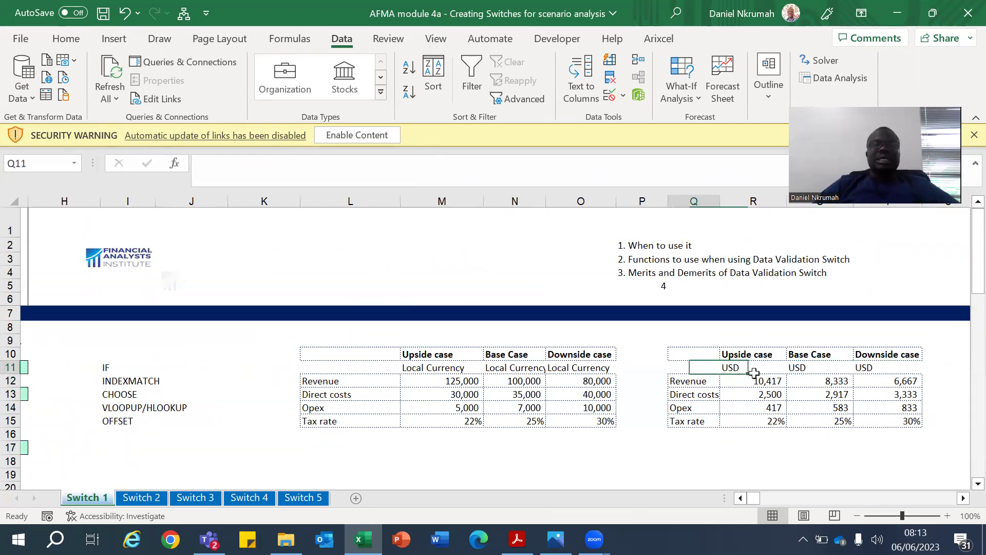
{"action": "key", "text": "Left"}
{"action": "key", "text": "Left"}
{"action": "key", "text": "Left"}
{"action": "key", "text": "Left"}
{"action": "key", "text": "Left"}
{"action": "key", "text": "Left"}
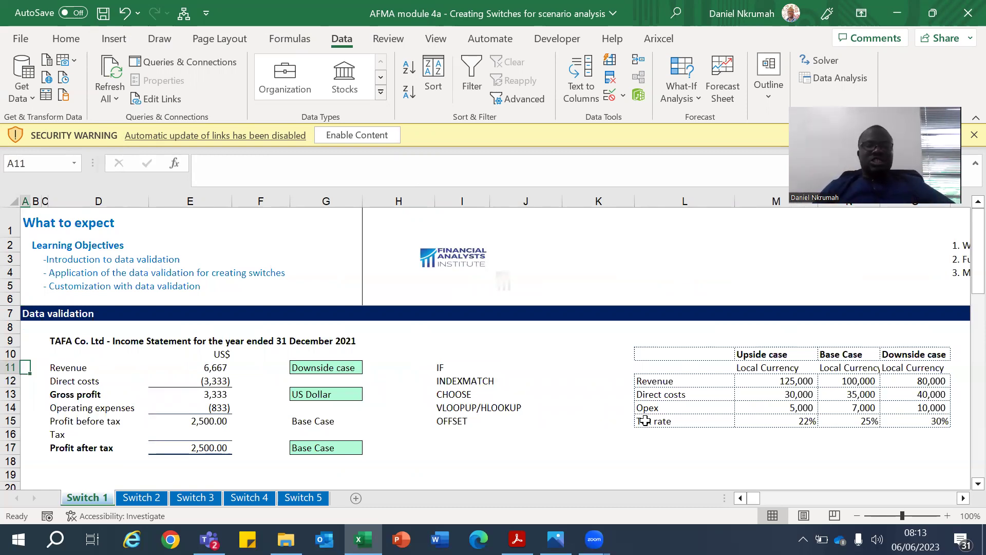
{"action": "left_click", "coordinate": [303, 421]}
{"action": "left_click_drag", "start_coordinate": [361, 443], "coordinate": [368, 444]}
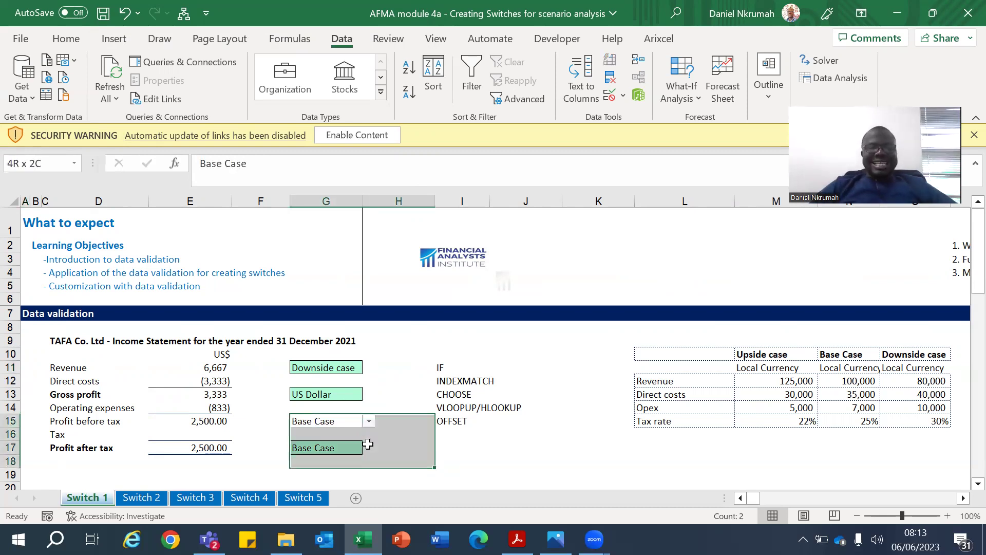
{"action": "key", "text": "Delete"}
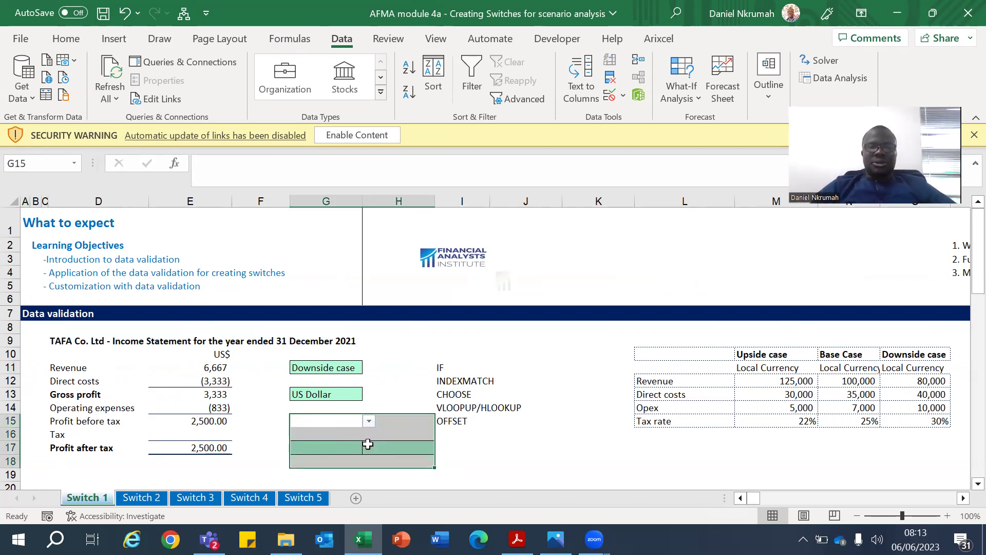
- Remove the leftover green fill and borders of the practice switch in row 17
{"action": "key", "text": "Left"}
{"action": "key", "text": "shift+Down"}
{"action": "key", "text": "shift+Down"}
{"action": "key", "text": "shift+Down"}
{"action": "key", "text": "shift+Right"}
{"action": "key", "text": "shift+Right"}
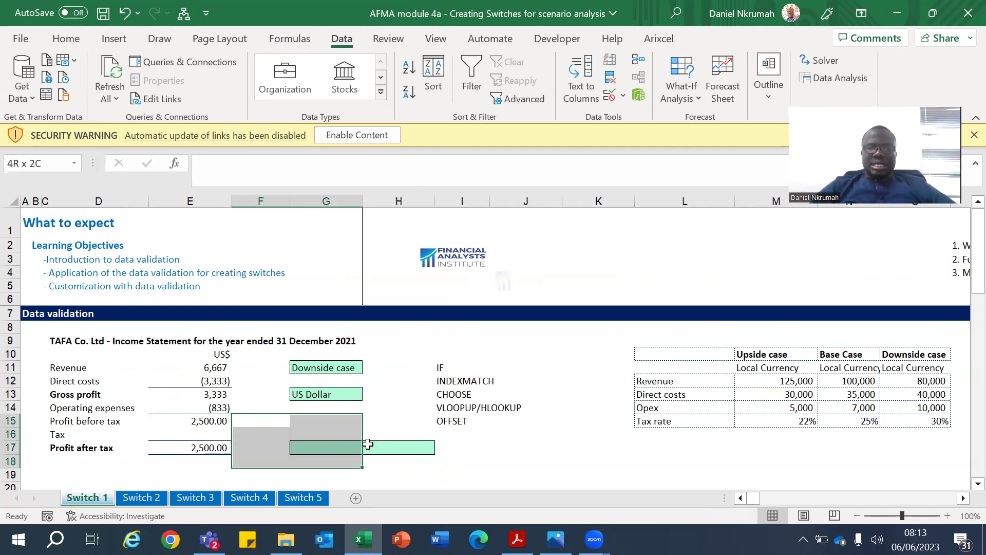
{"action": "key", "text": "Up"}
{"action": "key", "text": "Up"}
{"action": "key", "text": "Up"}
- Change the currency switch in G13 to Local Currency
{"action": "left_click", "coordinate": [349, 364]}
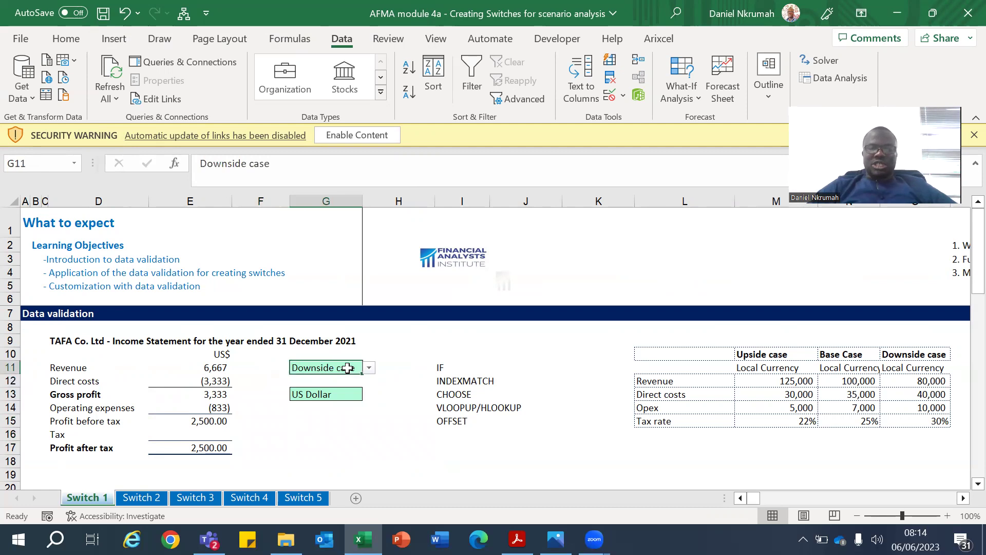
{"action": "left_click", "coordinate": [337, 395]}
{"action": "left_click", "coordinate": [369, 394]}
{"action": "left_click", "coordinate": [356, 409]}
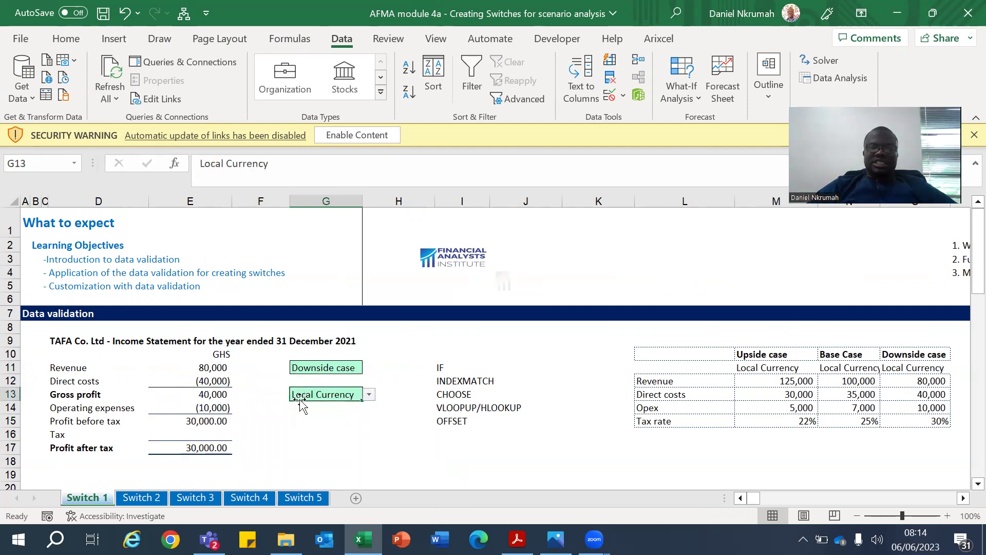
- Highlight the income statement figures in E11:E17 with the standard yellow fill
{"action": "left_click_drag", "start_coordinate": [200, 367], "coordinate": [201, 445]}
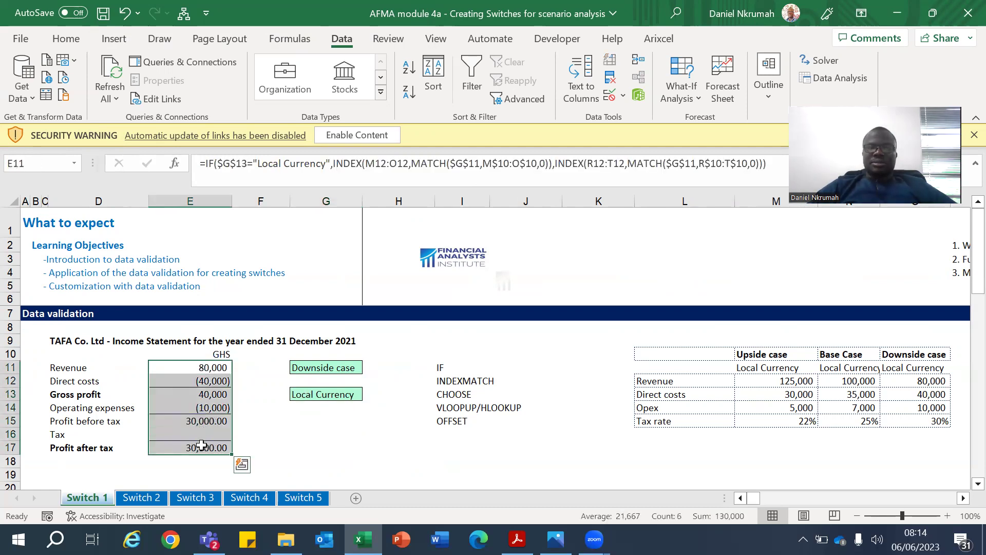
{"action": "left_click", "coordinate": [66, 39]}
{"action": "left_click", "coordinate": [200, 93]}
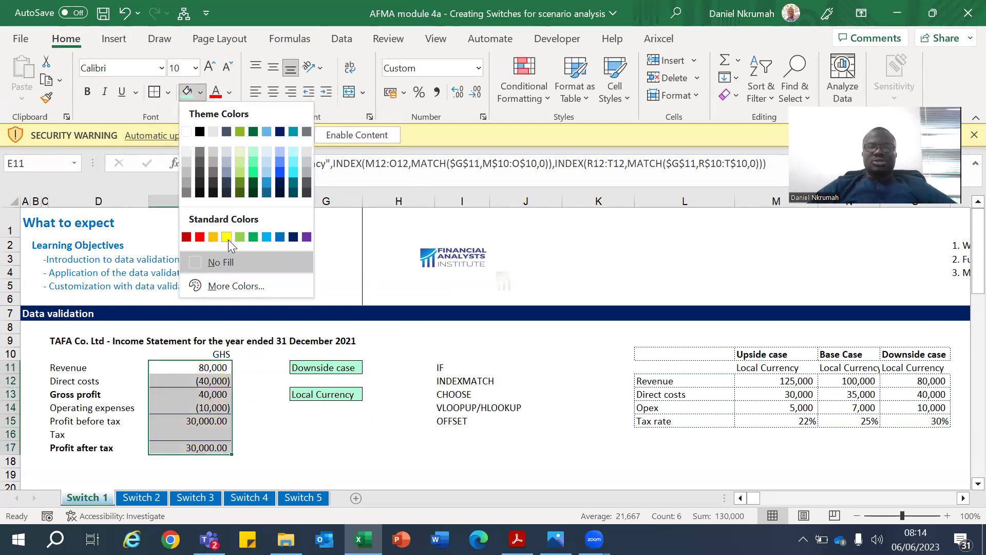
{"action": "left_click", "coordinate": [227, 237]}
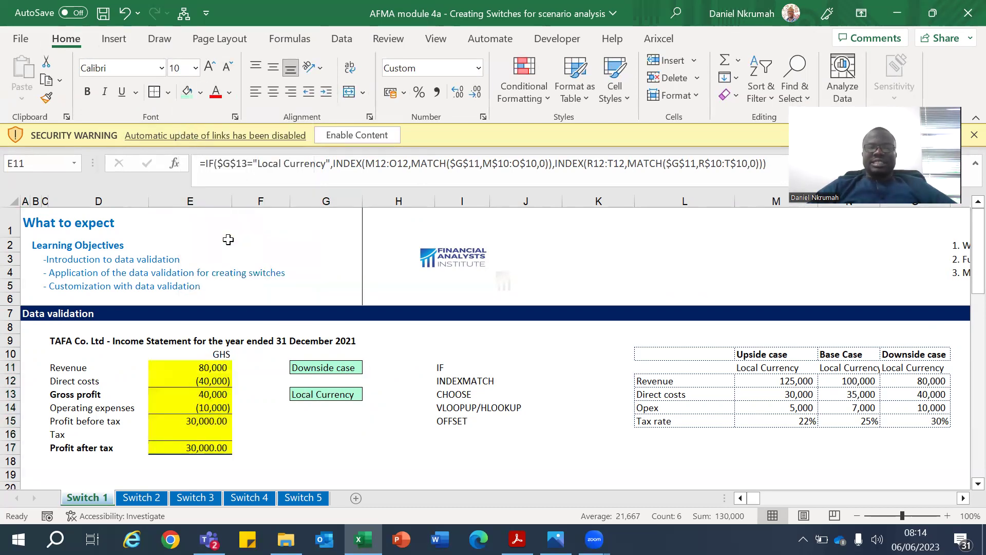
- Change the scenario switch in G11 to Upside case
{"action": "left_click", "coordinate": [334, 366]}
{"action": "left_click", "coordinate": [369, 368]}
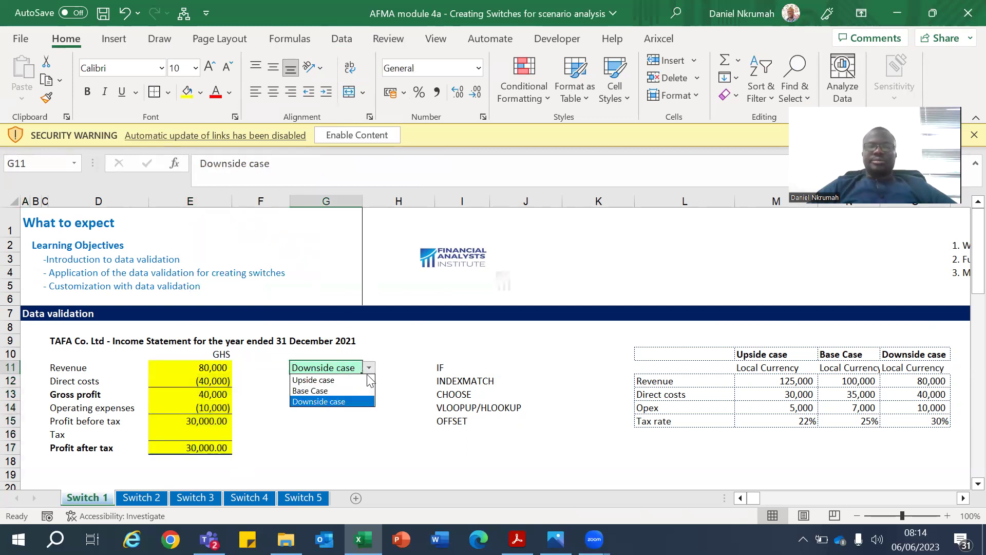
{"action": "left_click", "coordinate": [359, 380]}
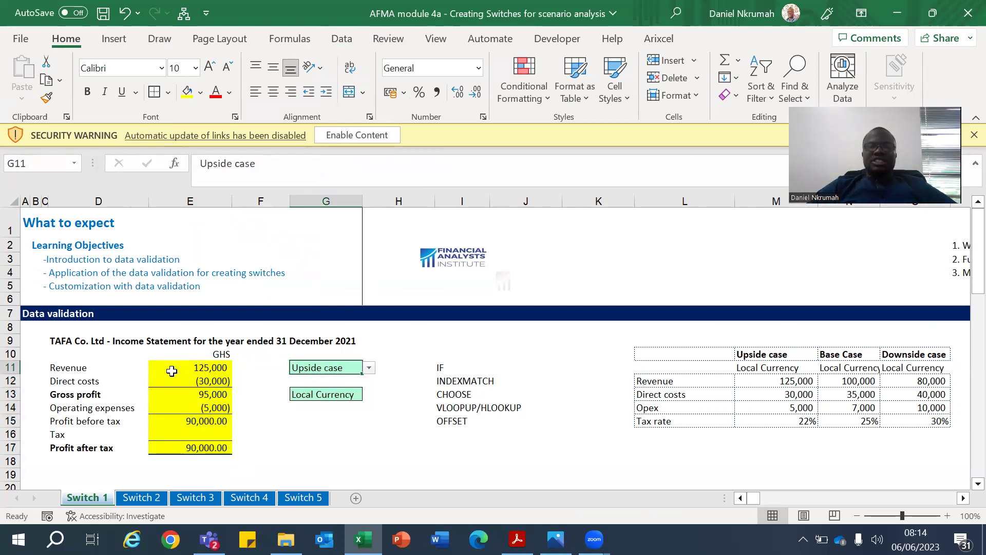
- Examine the revenue formula in E11 and the list of switch functions from IF to OFFSET in I11:I15
{"action": "left_click", "coordinate": [173, 371]}
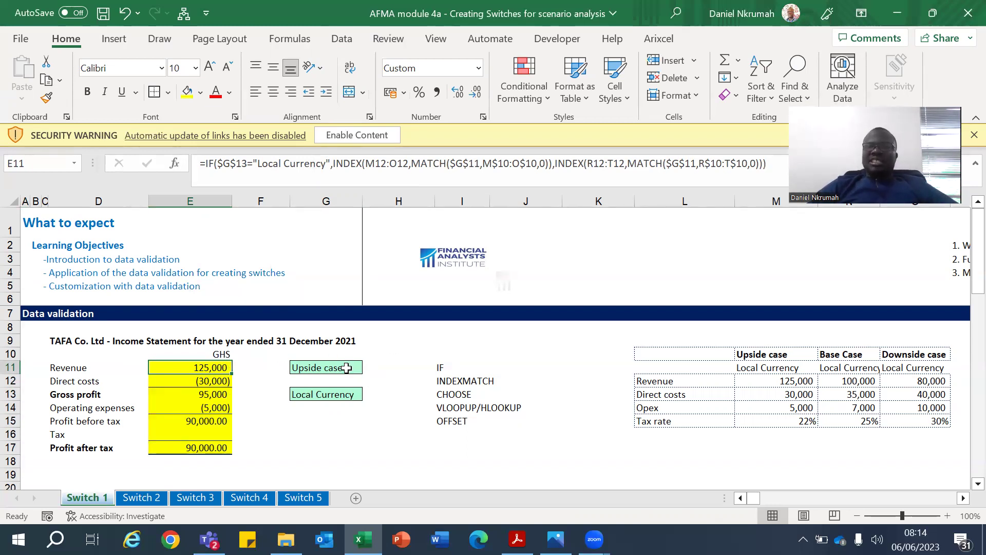
{"action": "left_click_drag", "start_coordinate": [445, 367], "coordinate": [470, 422]}
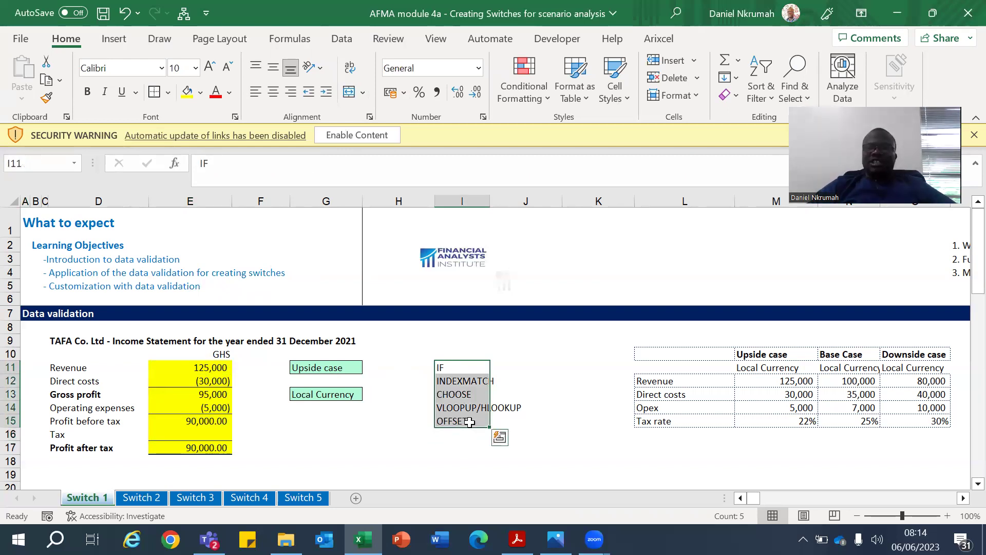